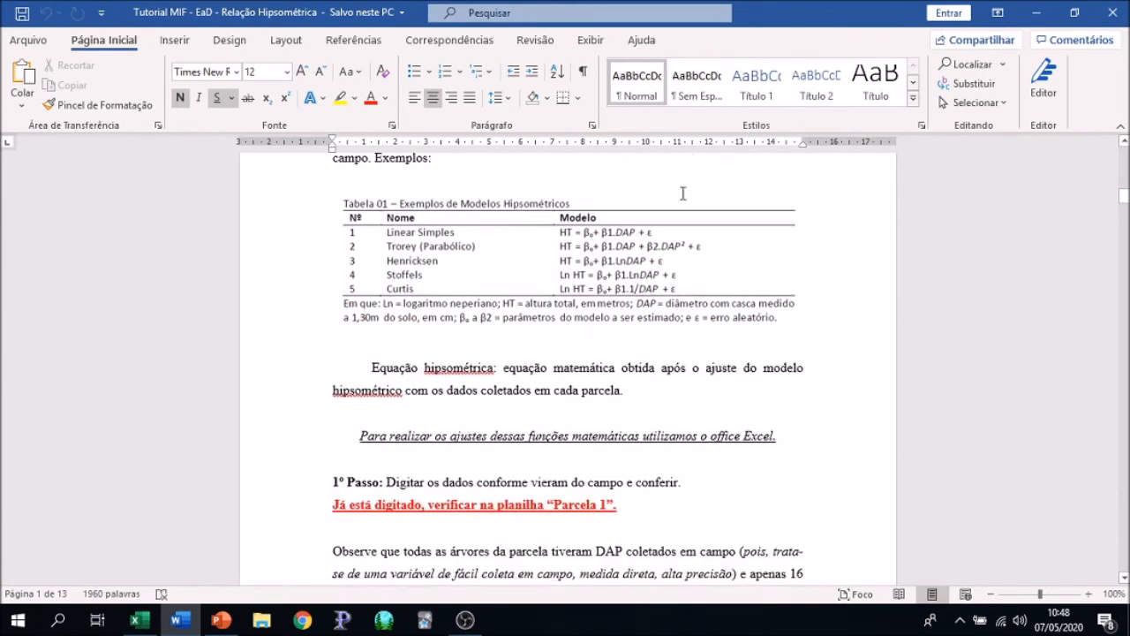
- Read the hypsometric relation tutorial from 1º Passo to 5º Passo and close the document
{"action": "scroll", "coordinate": [596, 362], "scroll_direction": "down", "scroll_amount": 15}
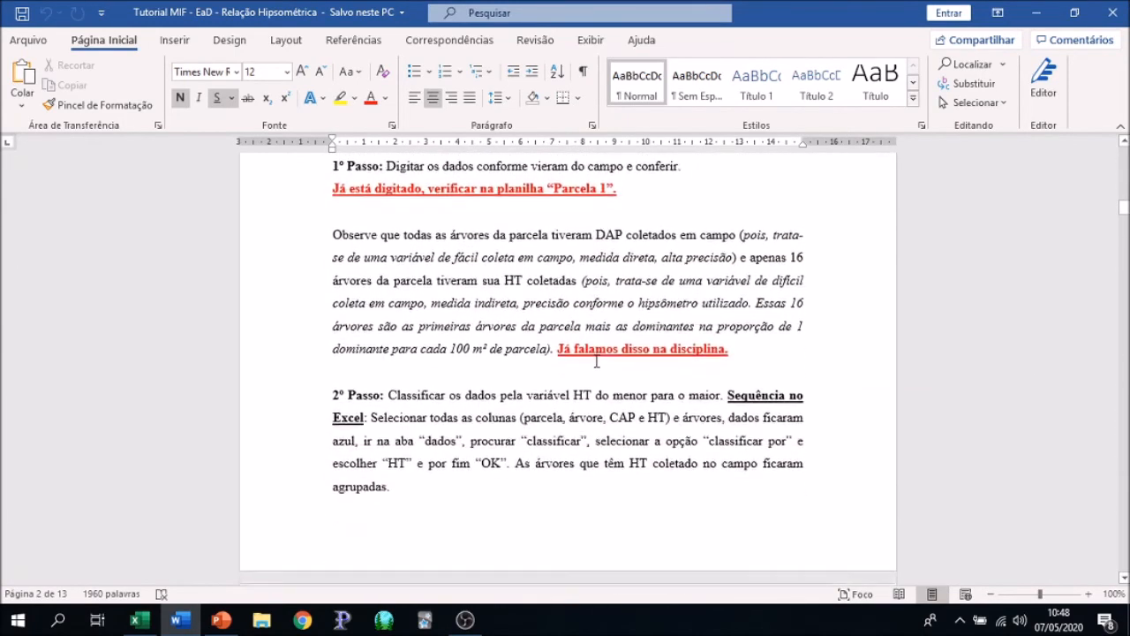
{"action": "scroll", "coordinate": [596, 362], "scroll_direction": "down", "scroll_amount": 9}
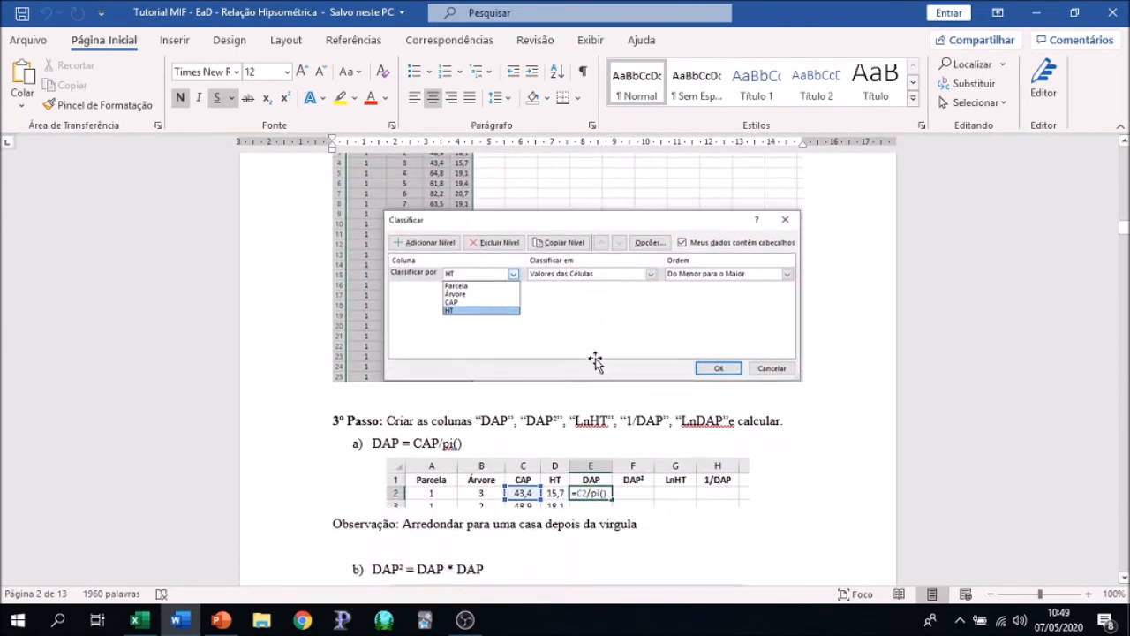
{"action": "scroll", "coordinate": [596, 357], "scroll_direction": "down", "scroll_amount": 16}
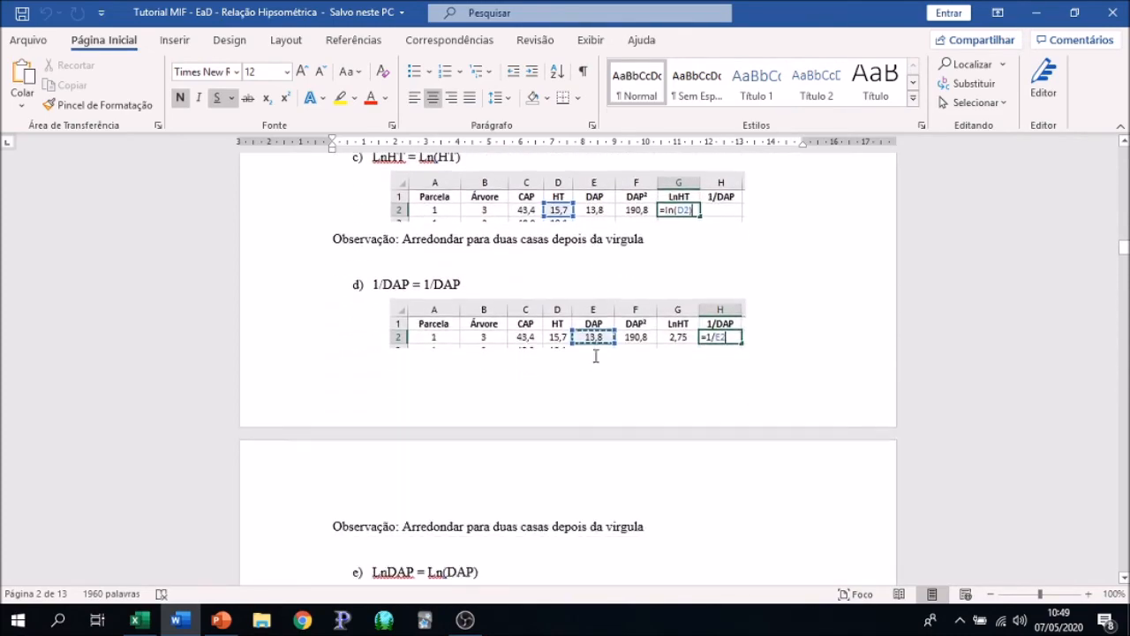
{"action": "scroll", "coordinate": [596, 356], "scroll_direction": "down", "scroll_amount": 12}
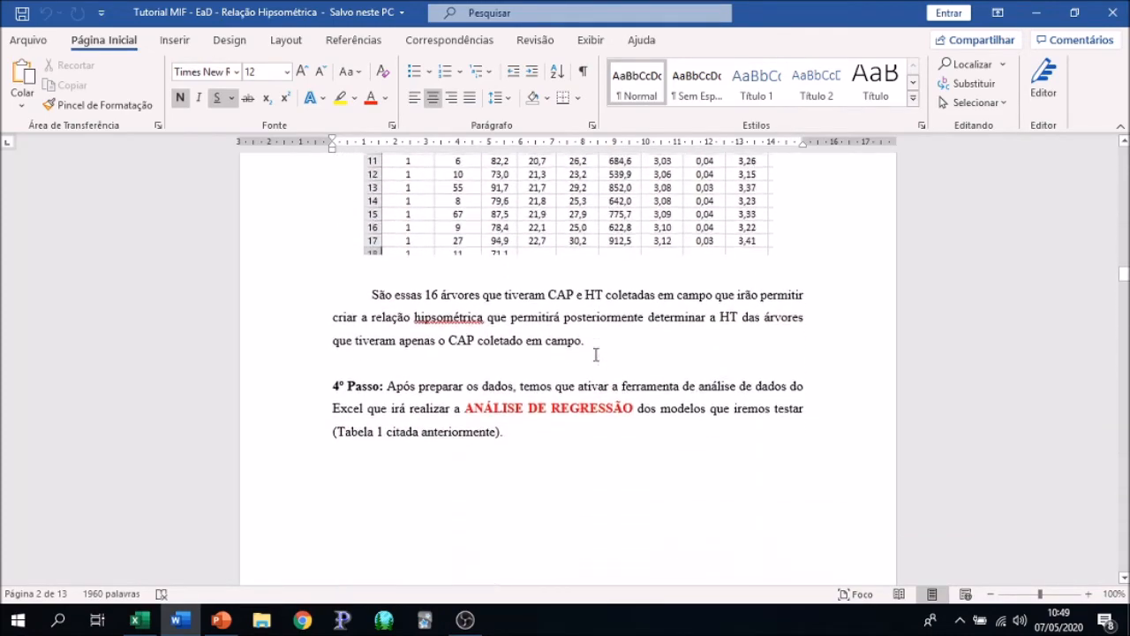
{"action": "scroll", "coordinate": [596, 354], "scroll_direction": "down", "scroll_amount": 15}
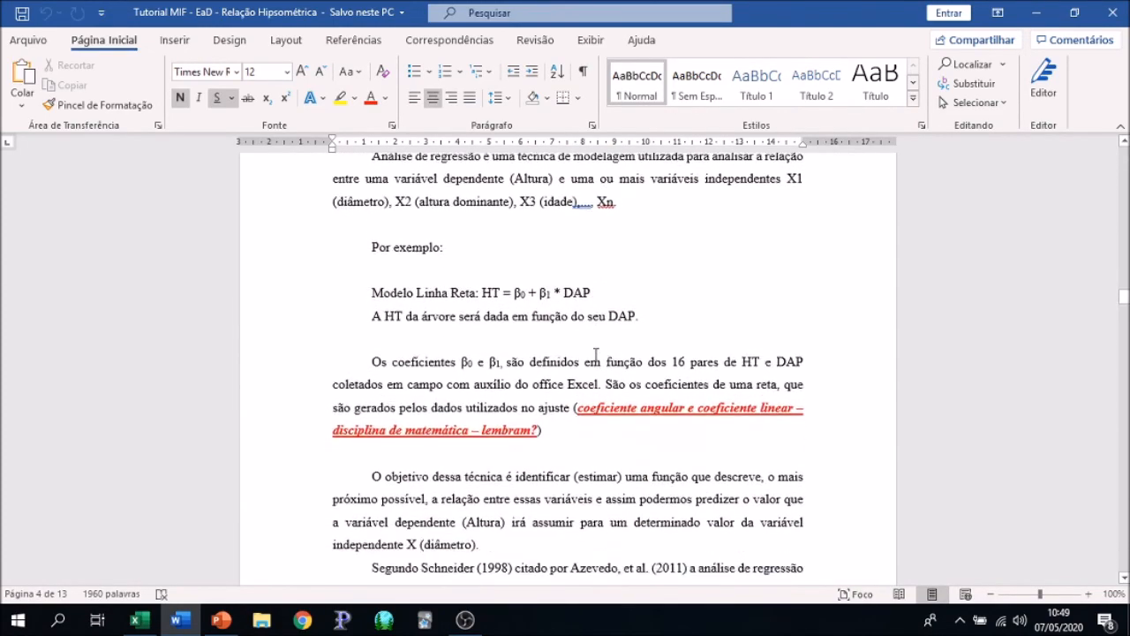
{"action": "scroll", "coordinate": [594, 353], "scroll_direction": "down", "scroll_amount": 16}
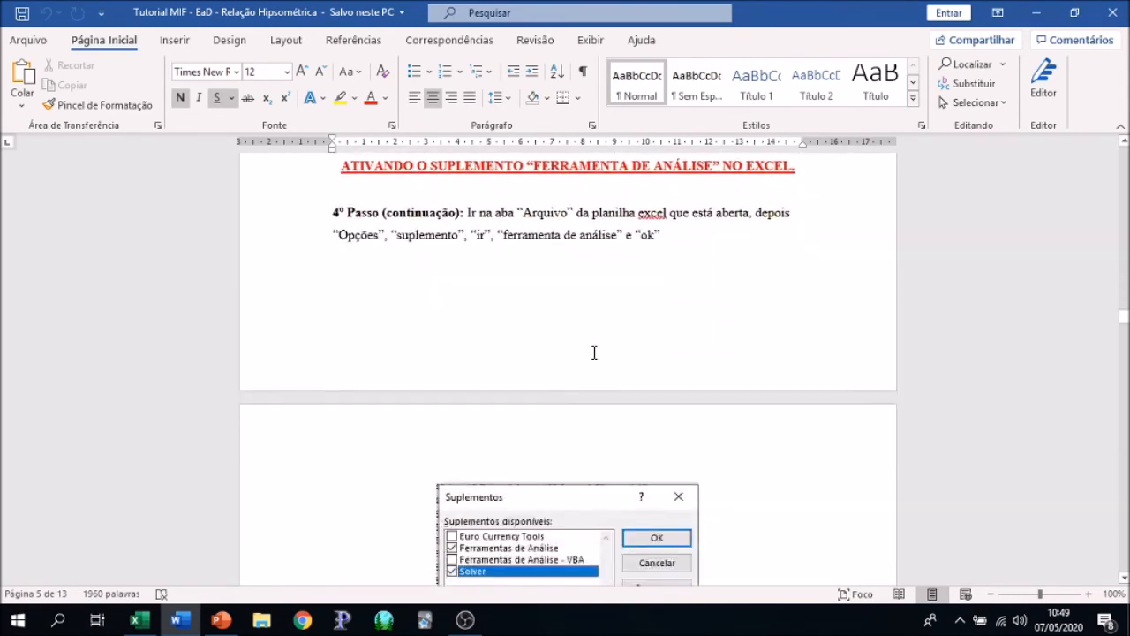
{"action": "scroll", "coordinate": [594, 353], "scroll_direction": "down", "scroll_amount": 7}
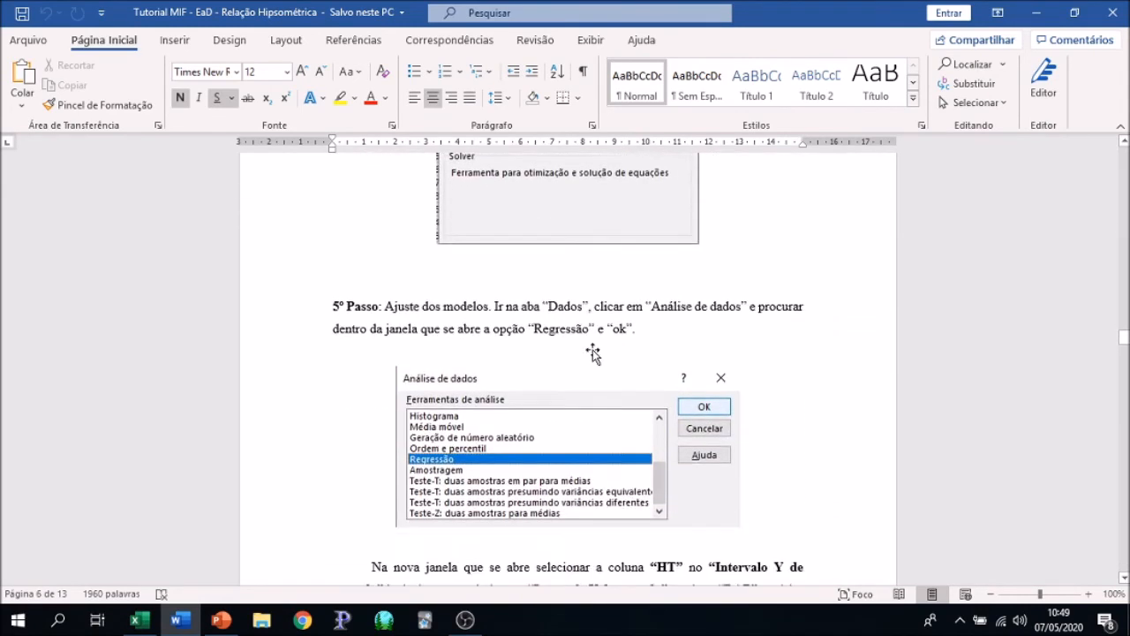
{"action": "left_click", "coordinate": [1112, 13]}
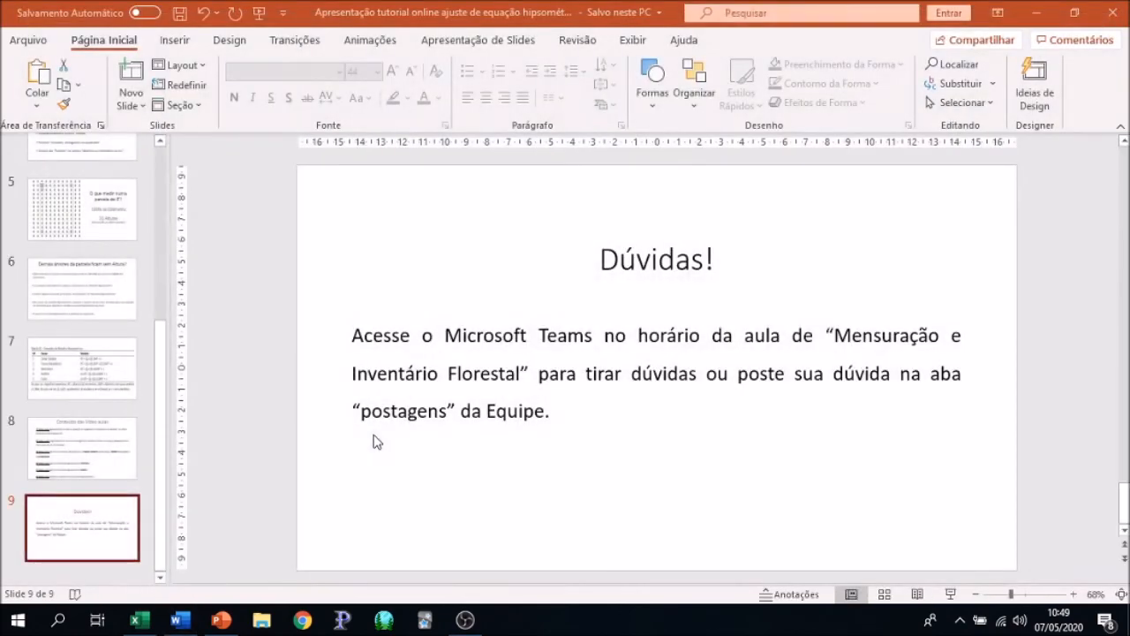
- Switch to the Excel workbook and examine the tree records on sheet Passo 1, comparing the CAP and HT columns down to the last row
{"action": "left_click", "coordinate": [139, 620]}
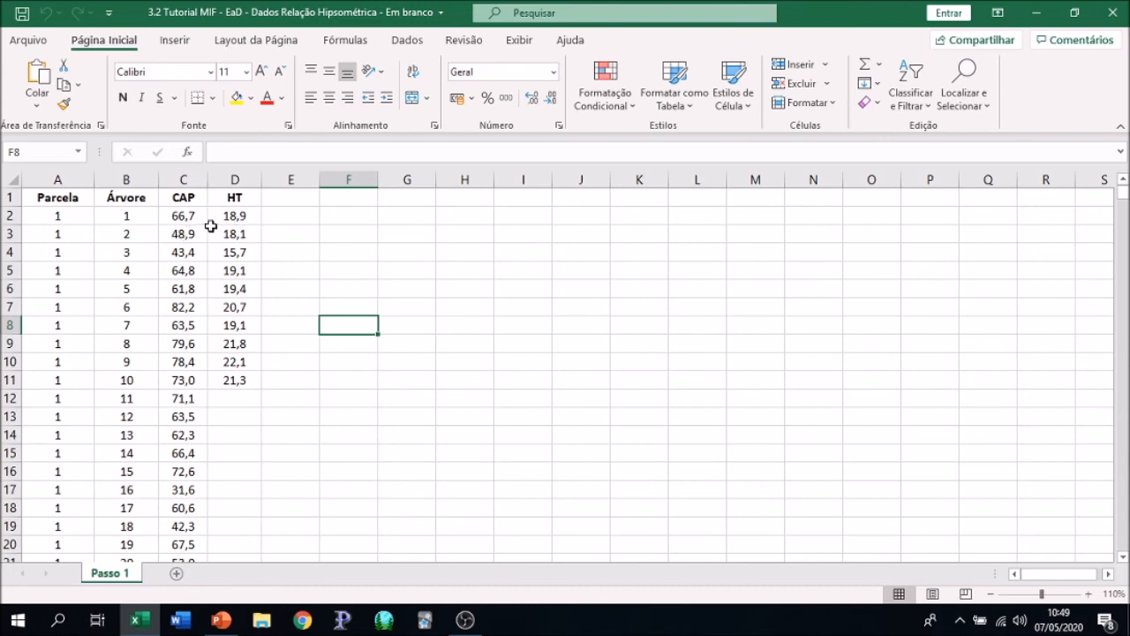
{"action": "scroll", "coordinate": [171, 221], "scroll_direction": "down", "scroll_amount": 12}
{"action": "scroll", "coordinate": [204, 255], "scroll_direction": "down", "scroll_amount": 10}
{"action": "scroll", "coordinate": [195, 271], "scroll_direction": "up", "scroll_amount": 19}
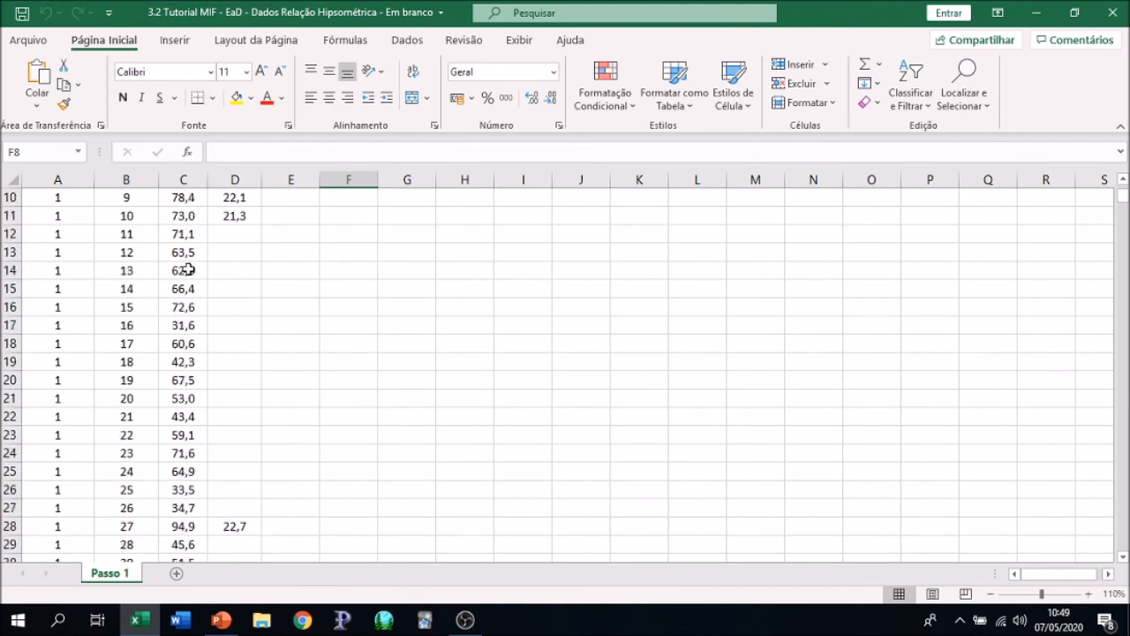
{"action": "scroll", "coordinate": [188, 269], "scroll_direction": "up", "scroll_amount": 3}
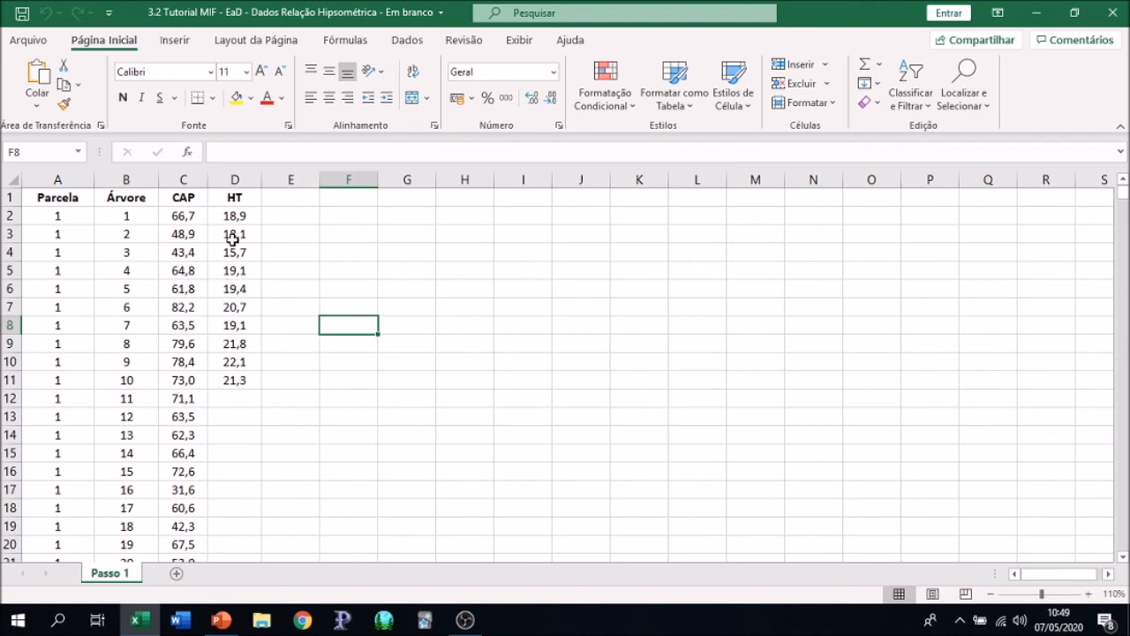
{"action": "scroll", "coordinate": [232, 237], "scroll_direction": "down", "scroll_amount": 1}
{"action": "scroll", "coordinate": [232, 240], "scroll_direction": "down", "scroll_amount": 15}
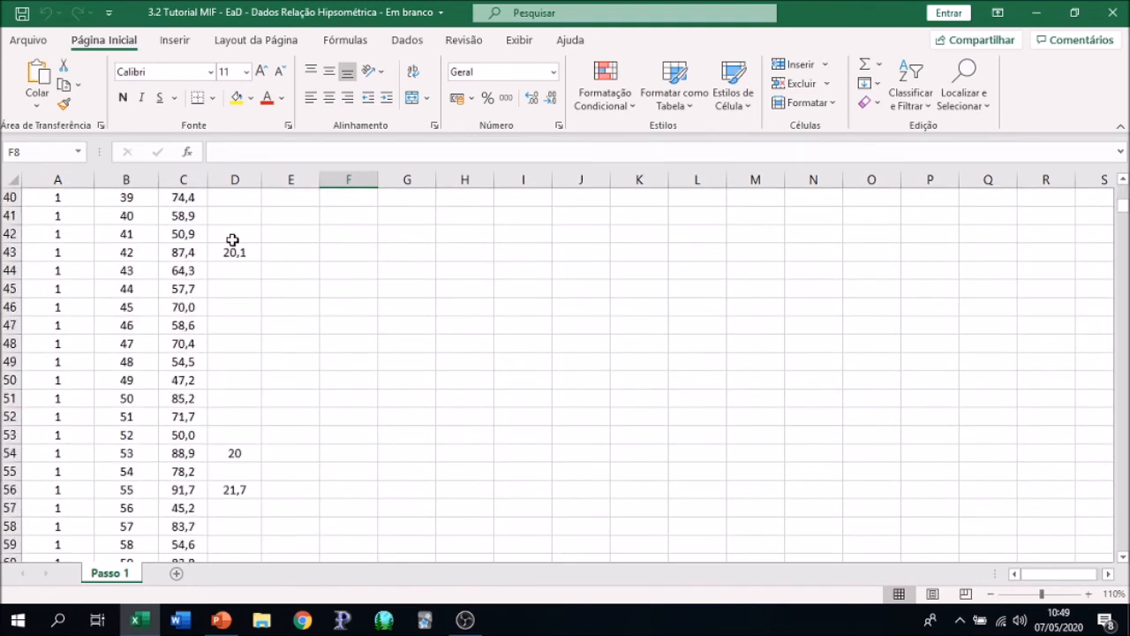
{"action": "scroll", "coordinate": [232, 240], "scroll_direction": "down", "scroll_amount": 5}
{"action": "scroll", "coordinate": [232, 240], "scroll_direction": "up", "scroll_amount": 20}
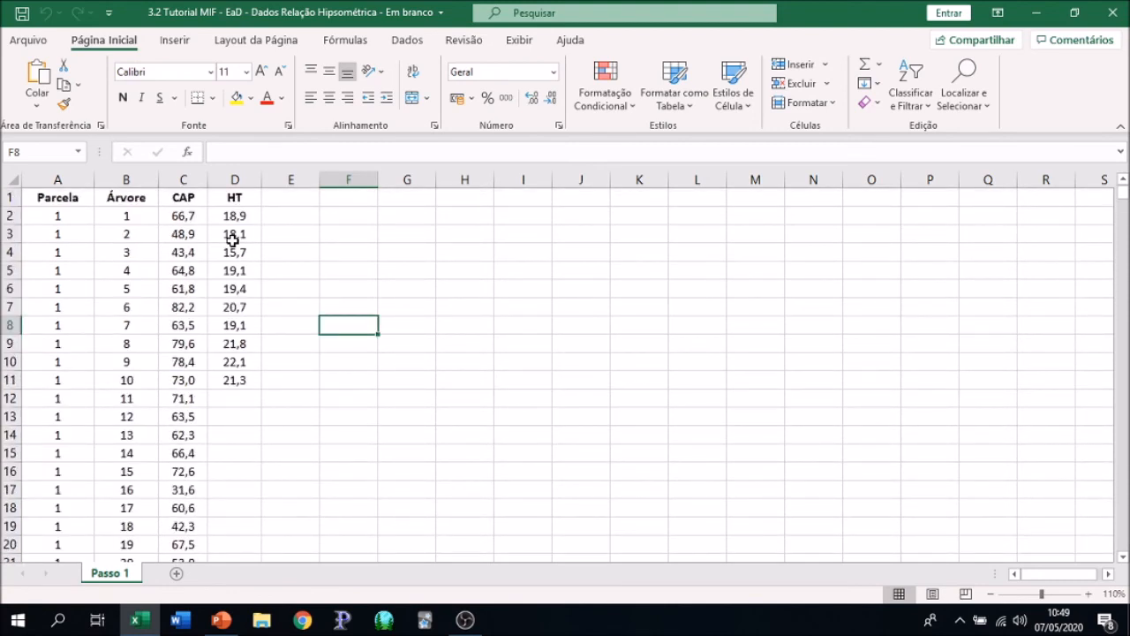
{"action": "scroll", "coordinate": [232, 240], "scroll_direction": "down", "scroll_amount": 6}
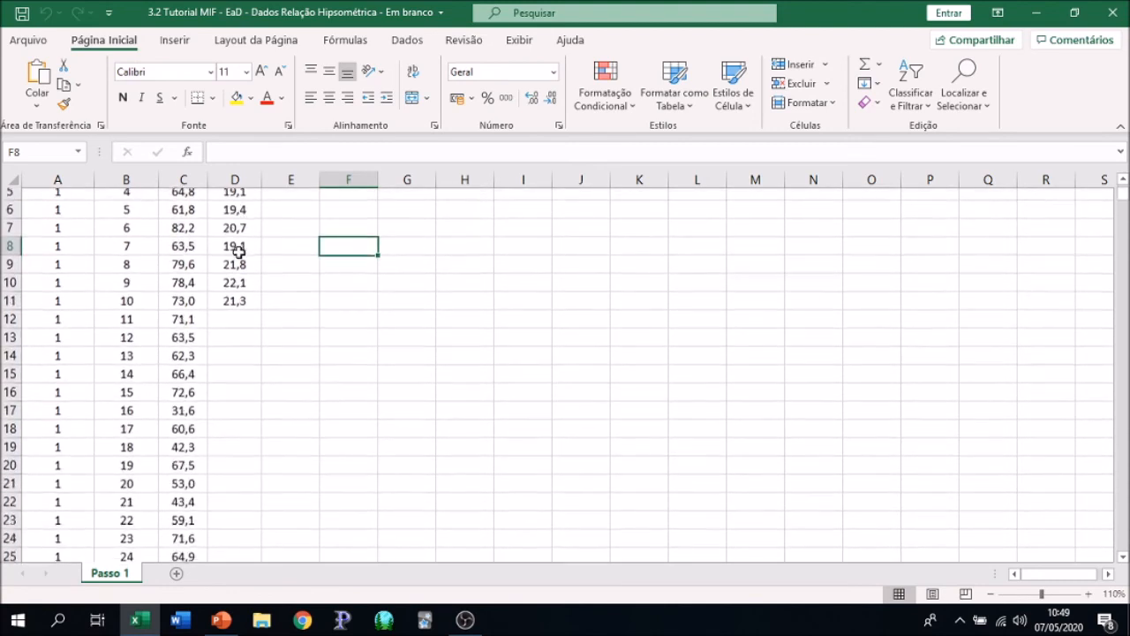
{"action": "scroll", "coordinate": [237, 358], "scroll_direction": "down", "scroll_amount": 1}
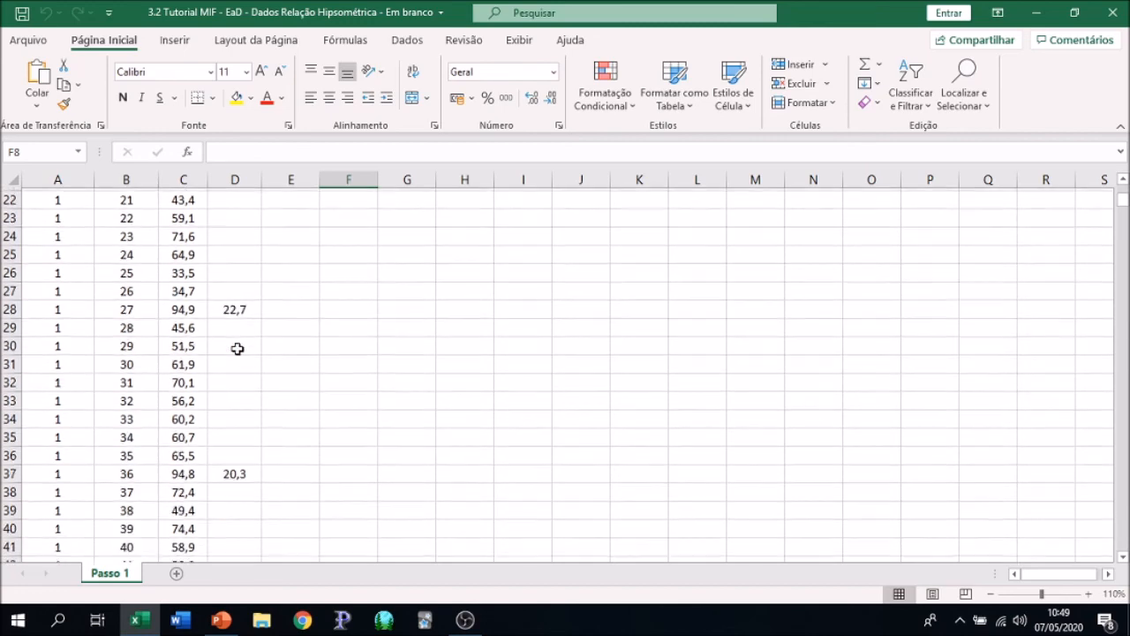
{"action": "scroll", "coordinate": [244, 371], "scroll_direction": "down", "scroll_amount": 3}
{"action": "scroll", "coordinate": [242, 417], "scroll_direction": "down", "scroll_amount": 6}
{"action": "scroll", "coordinate": [265, 351], "scroll_direction": "down", "scroll_amount": 4}
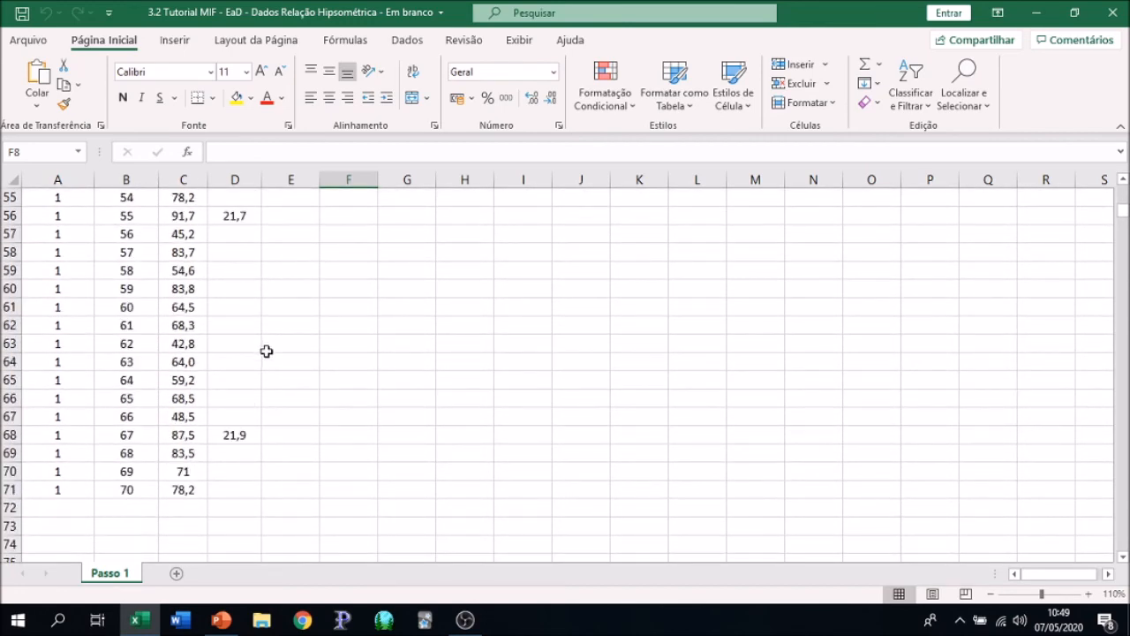
{"action": "scroll", "coordinate": [265, 343], "scroll_direction": "up", "scroll_amount": 5}
{"action": "scroll", "coordinate": [265, 342], "scroll_direction": "up", "scroll_amount": 15}
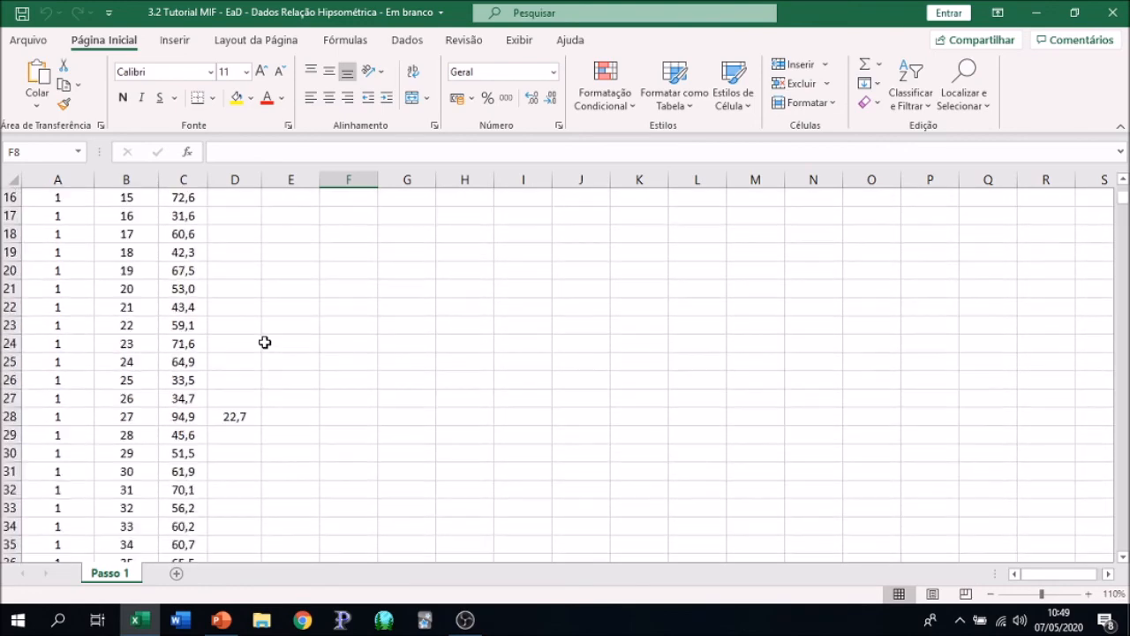
{"action": "left_click_drag", "start_coordinate": [235, 214], "coordinate": [232, 382]}
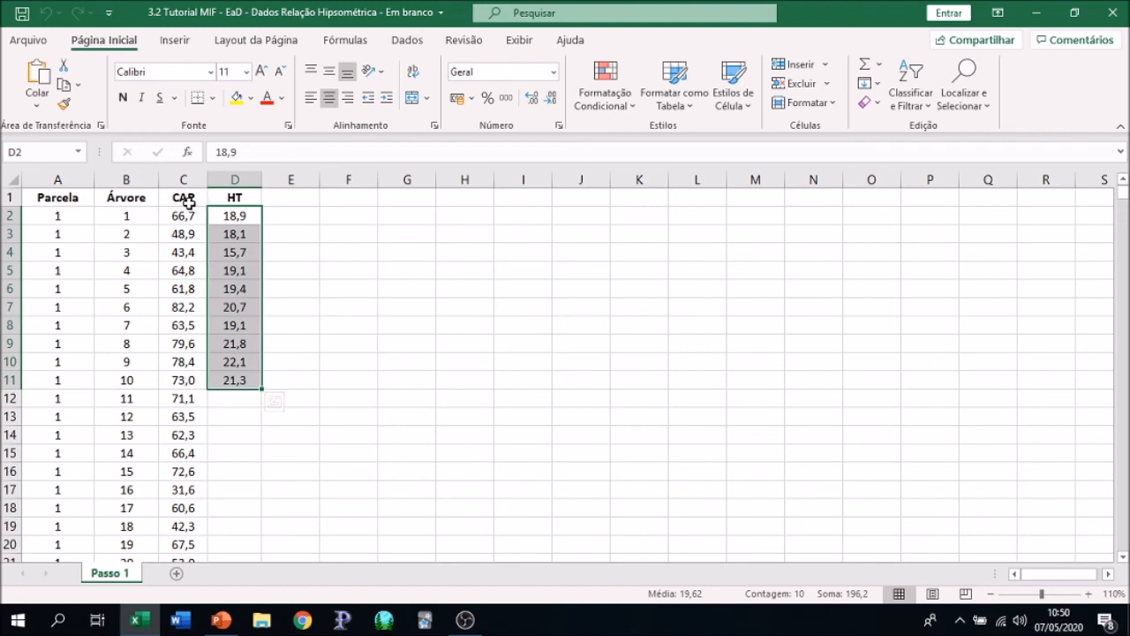
- Add the header DAP in cell E1 beside the HT column and enlarge the sheet view to 140%
{"action": "left_click", "coordinate": [294, 195]}
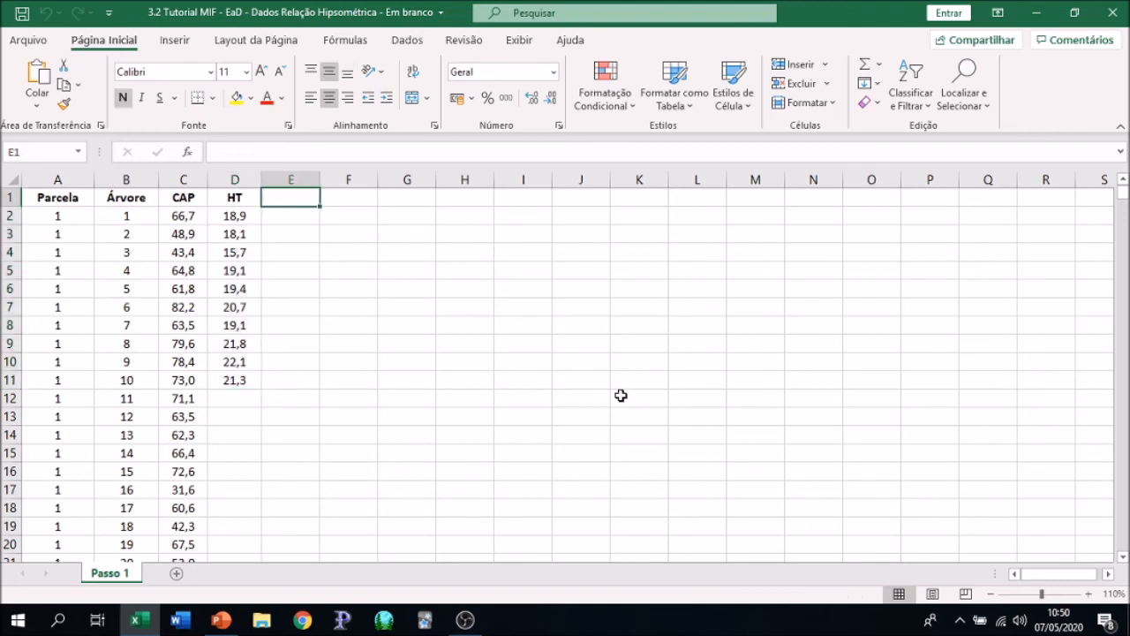
{"action": "type", "text": "DAP"}
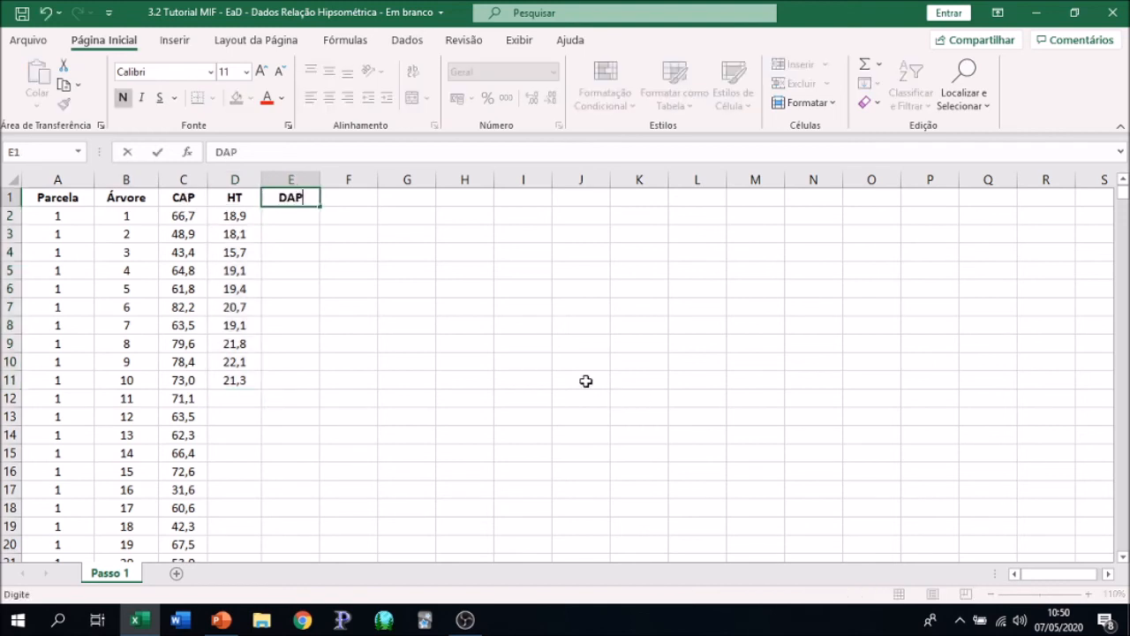
{"action": "key", "text": "Return"}
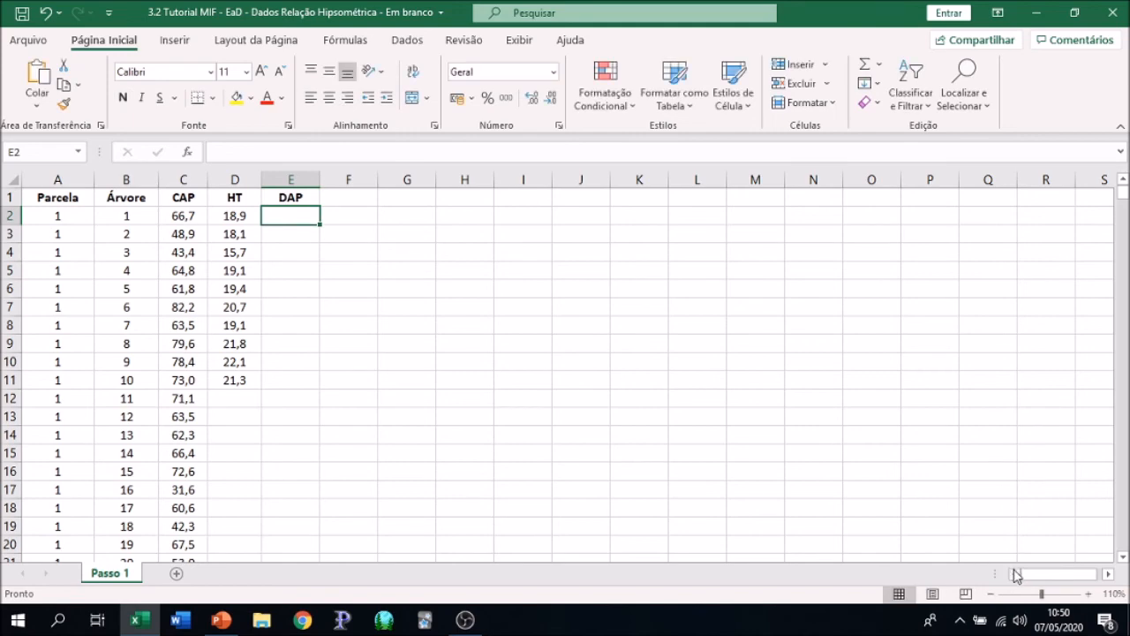
{"action": "left_click", "coordinate": [1089, 595]}
{"action": "left_click", "coordinate": [1088, 594]}
{"action": "left_click", "coordinate": [1089, 594]}
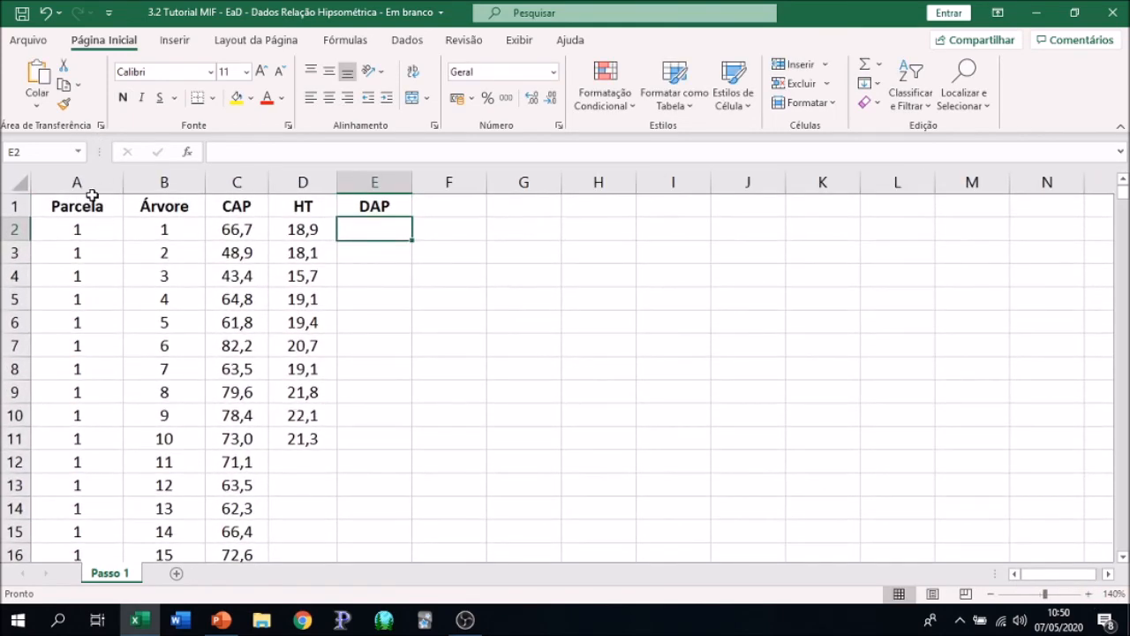
{"action": "left_click", "coordinate": [381, 207]}
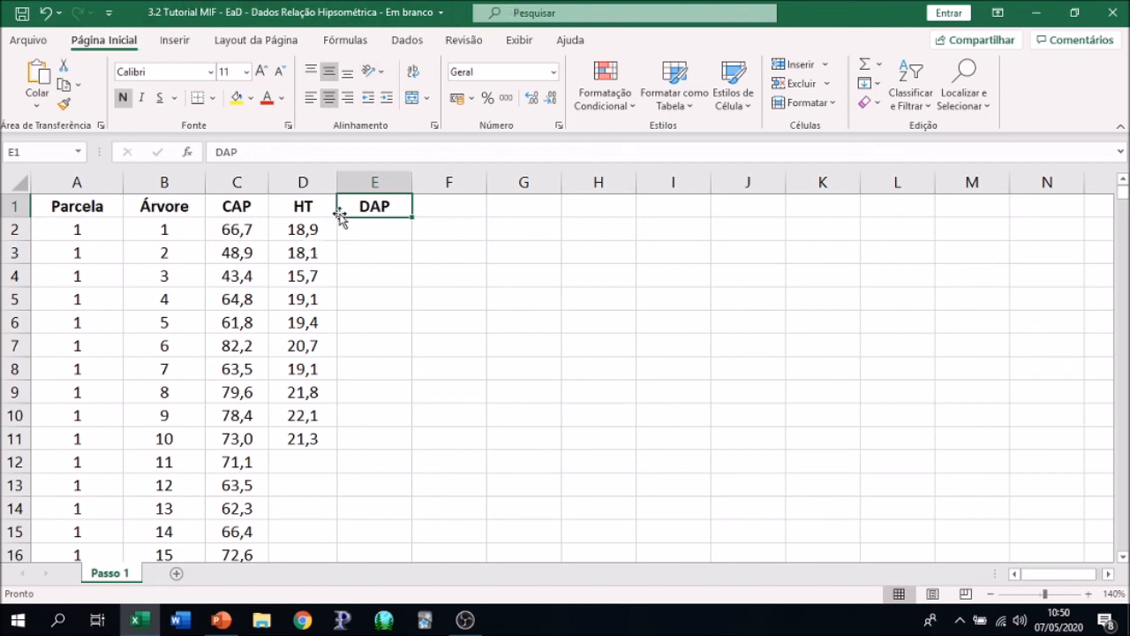
- Enable the Ferramentas de Análise add-in through the Excel add-in options
{"action": "left_click", "coordinate": [407, 39]}
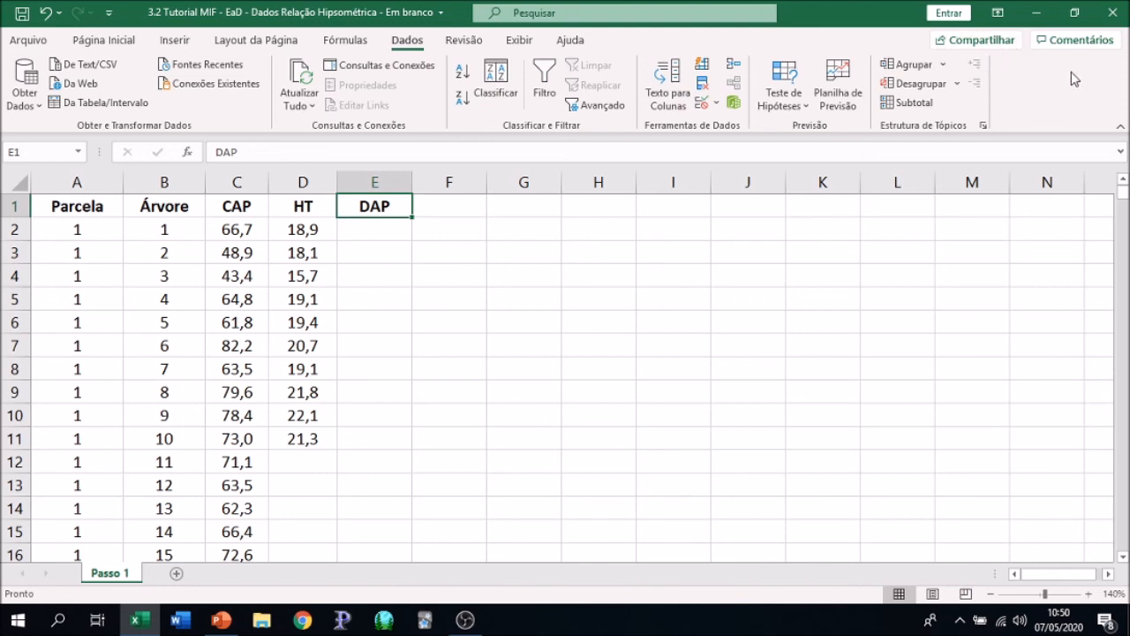
{"action": "left_click", "coordinate": [30, 39]}
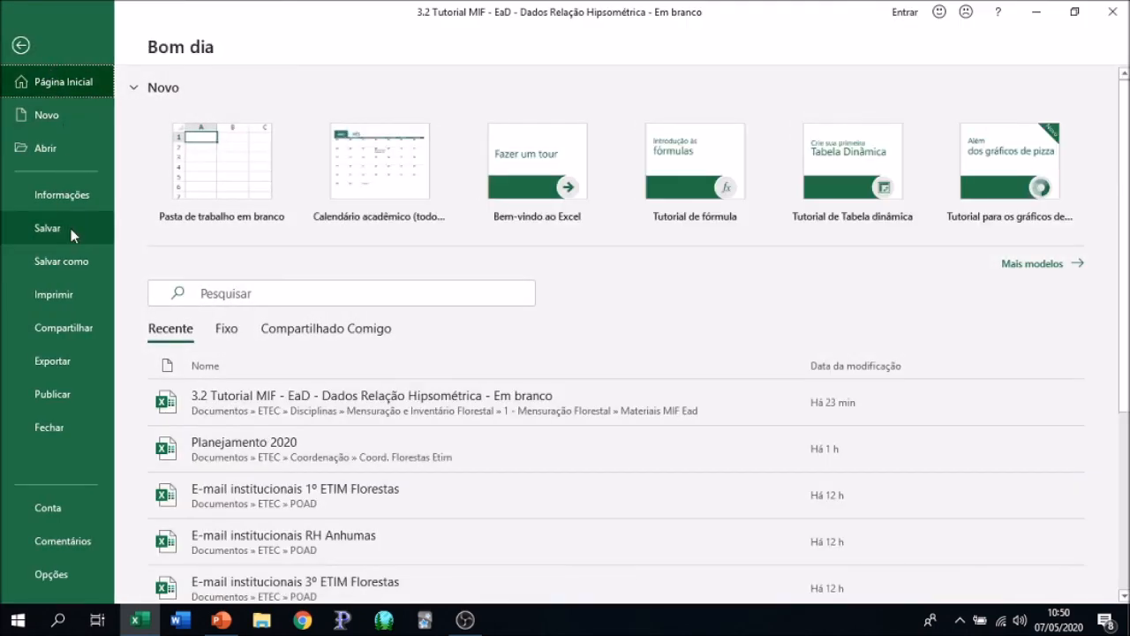
{"action": "left_click", "coordinate": [73, 579]}
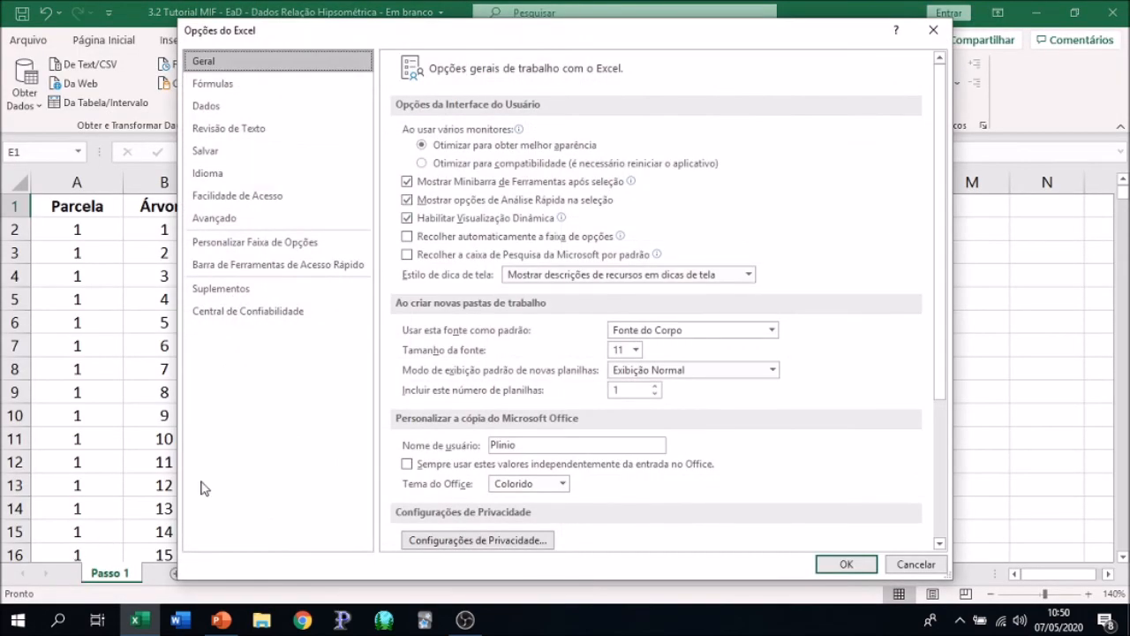
{"action": "left_click", "coordinate": [246, 294]}
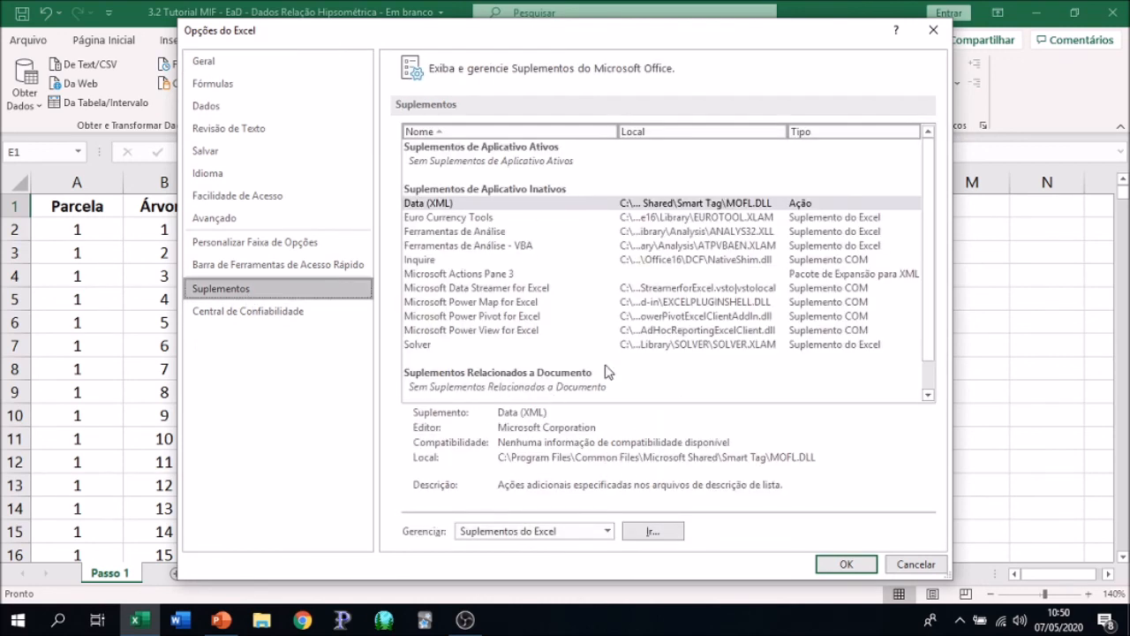
{"action": "left_click", "coordinate": [674, 533]}
{"action": "left_click", "coordinate": [673, 533]}
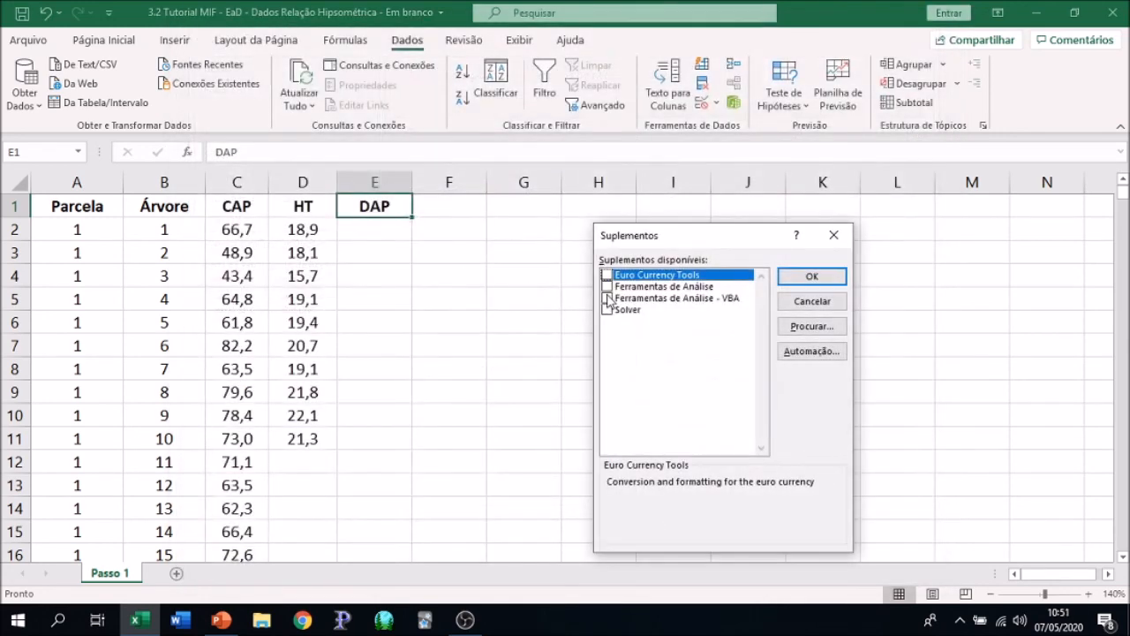
{"action": "left_click_drag", "start_coordinate": [724, 235], "coordinate": [714, 209]}
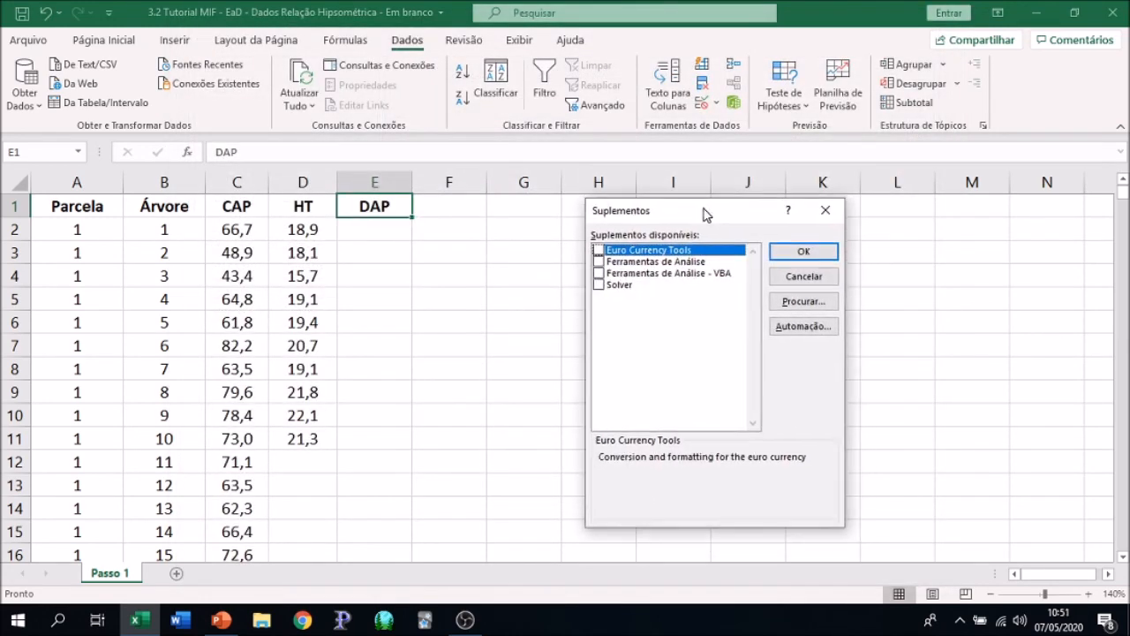
{"action": "left_click", "coordinate": [598, 262]}
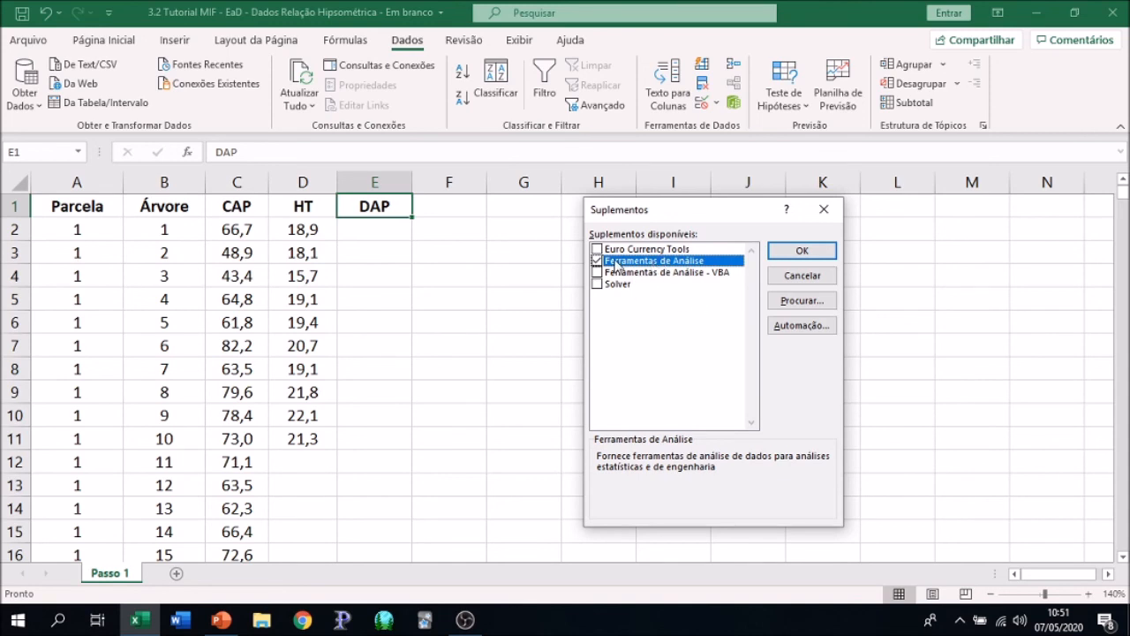
{"action": "left_click", "coordinate": [803, 256]}
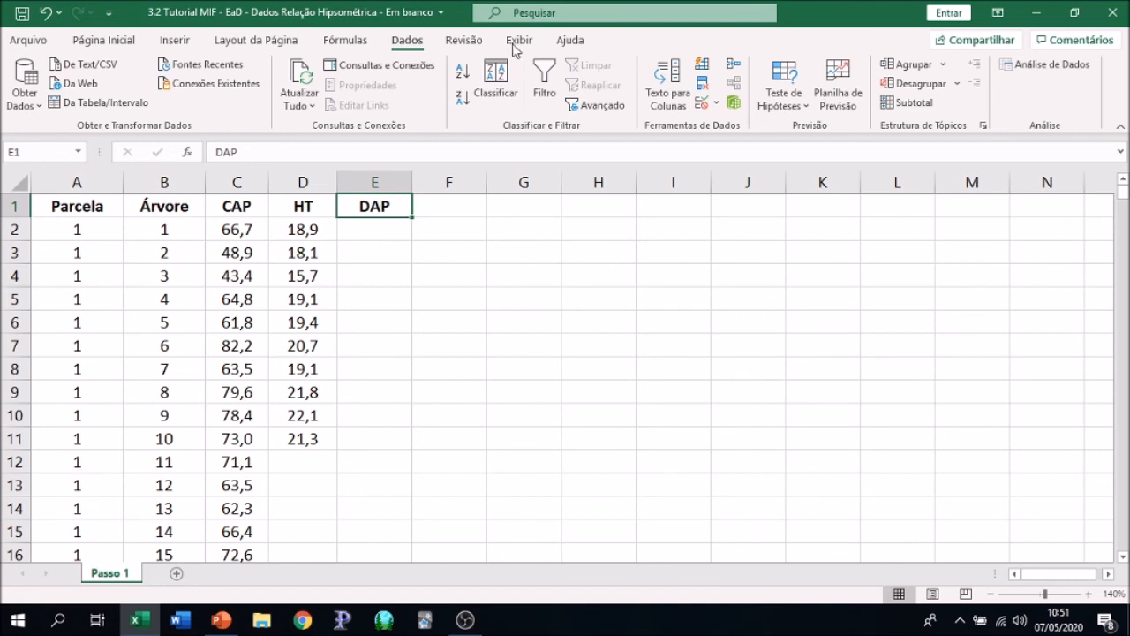
- Open the Análise de Dados tool list and select Regressão
{"action": "left_click", "coordinate": [1043, 69]}
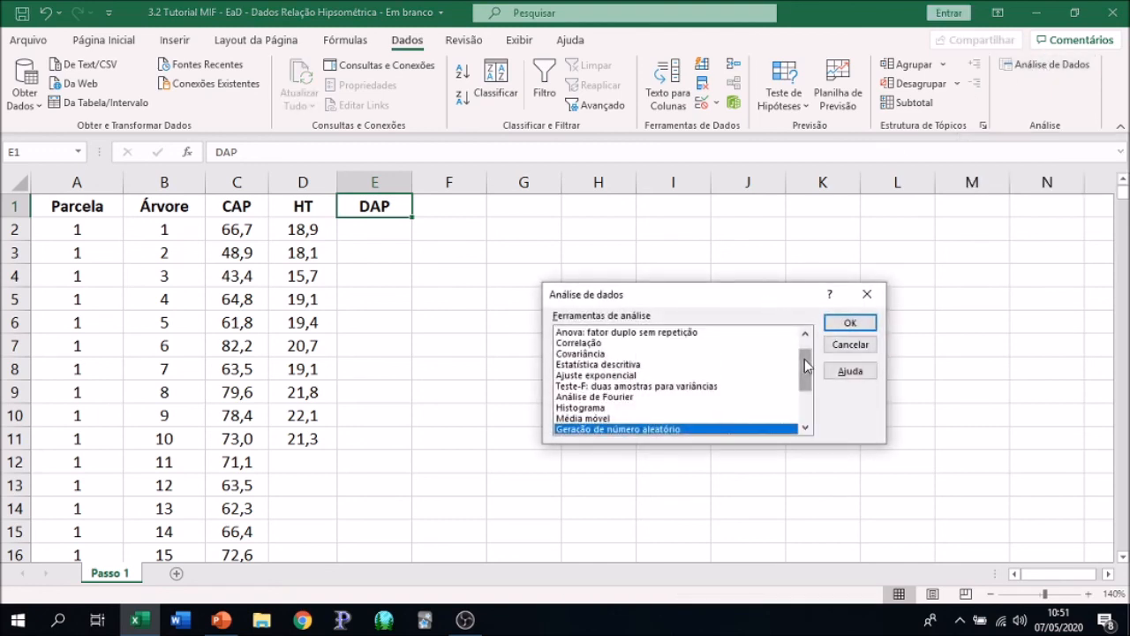
{"action": "scroll", "coordinate": [805, 371], "scroll_direction": "down", "scroll_amount": 3}
{"action": "left_click", "coordinate": [624, 376]}
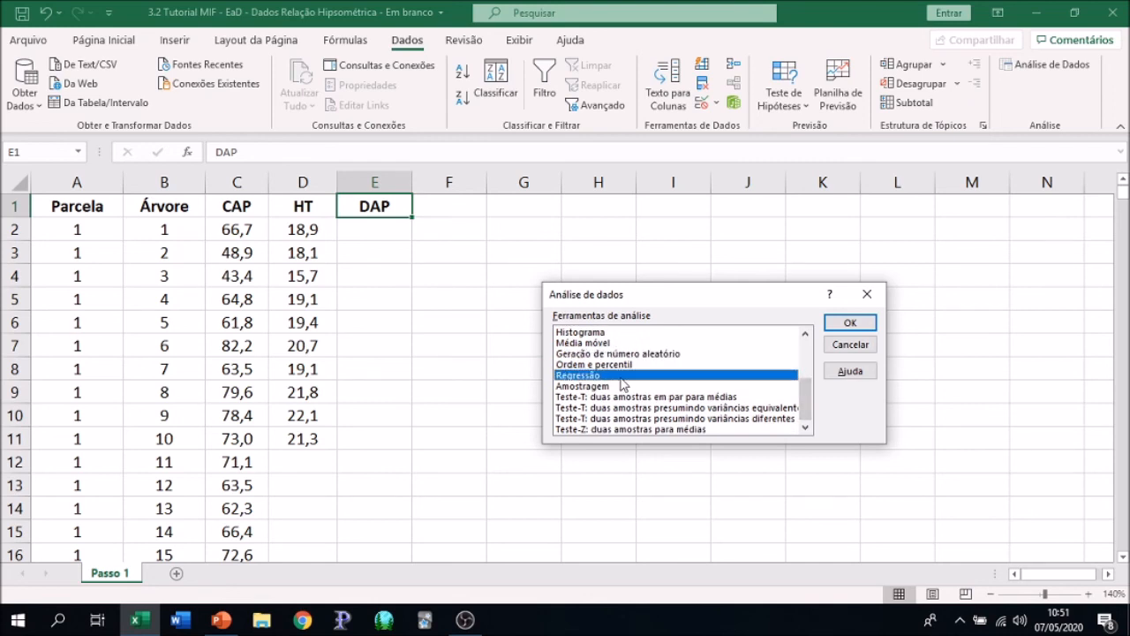